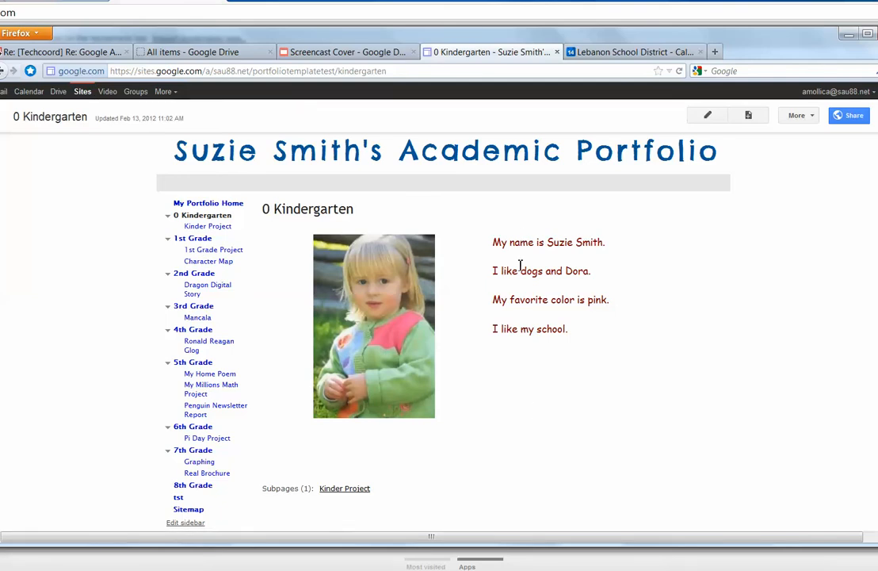
View the Kinder Project, 2nd Grade and Dragon Digital Story pages of the portfolio as examples
left_click(205, 229)
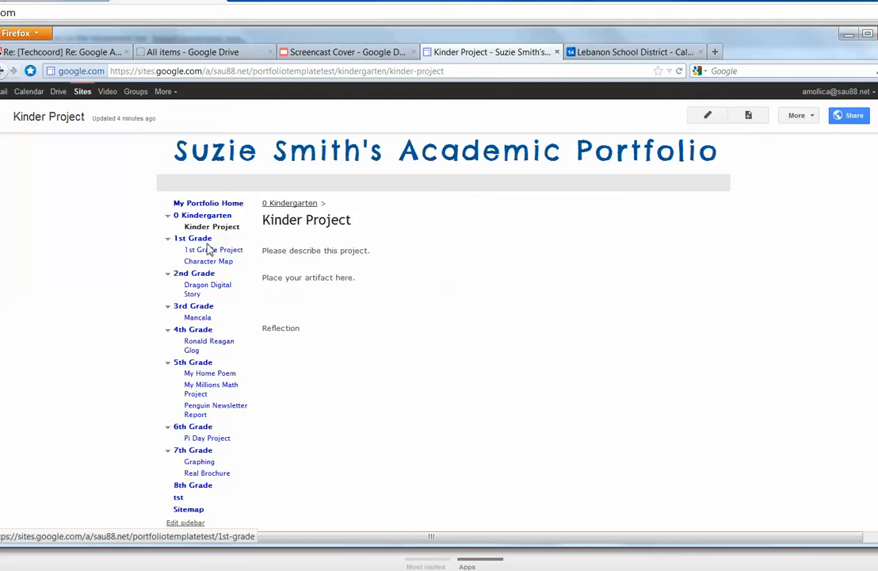
left_click(193, 274)
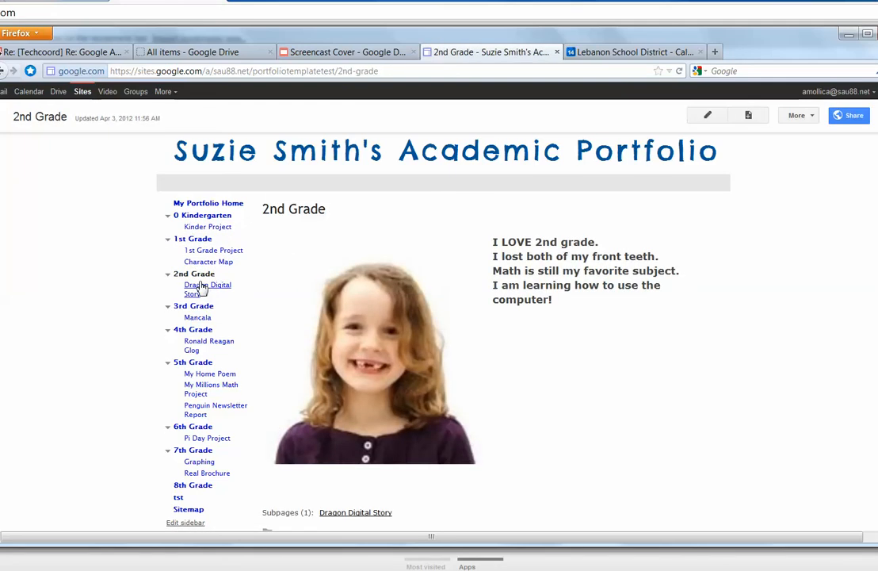
left_click(204, 290)
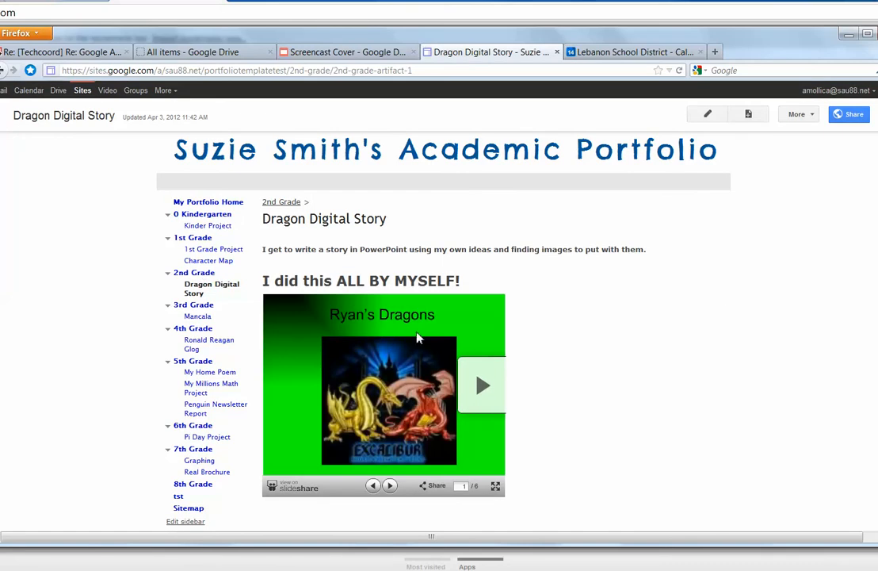
scroll(439, 317, "down", 5)
scroll(439, 317, "up", 5)
Open the Kinder Project page for editing to examine its description, artifact and reflection sections, and save it without changes
left_click(218, 227)
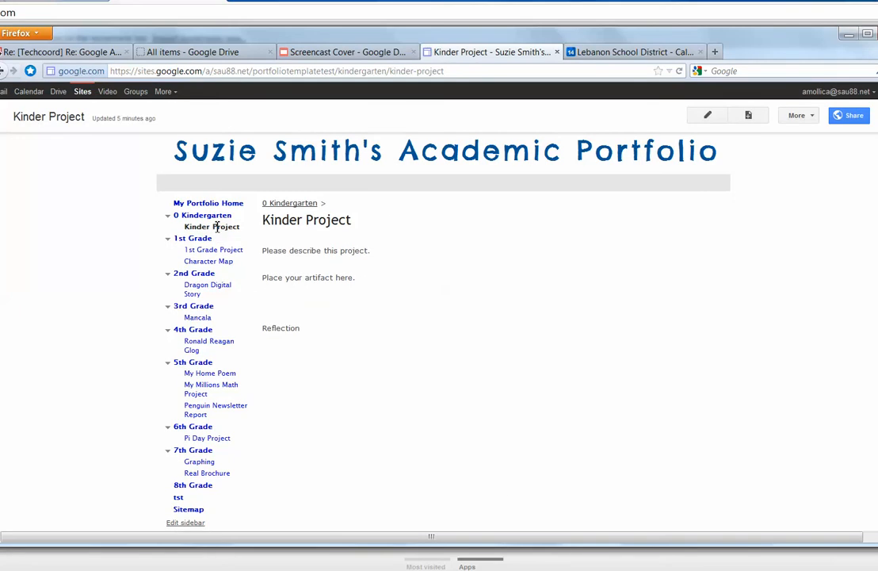
left_click(705, 120)
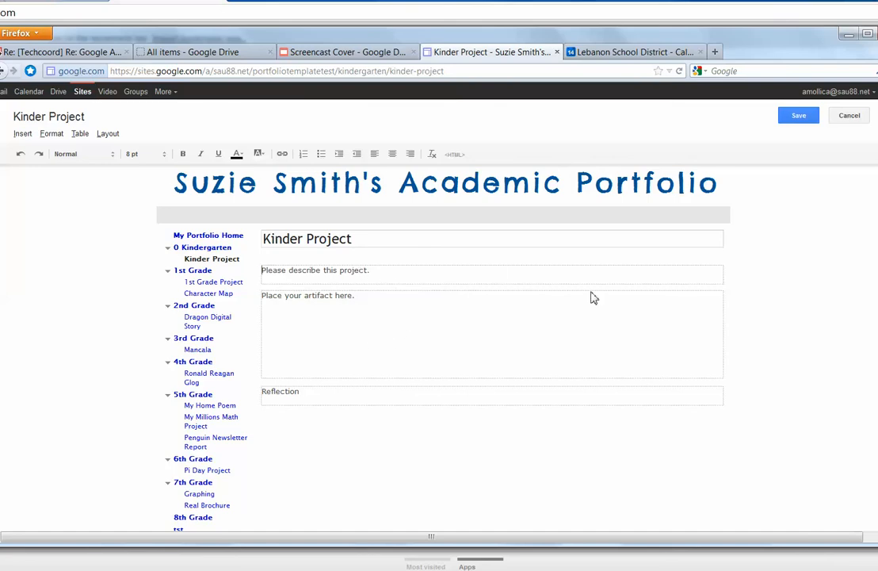
left_click(565, 275)
left_click(799, 117)
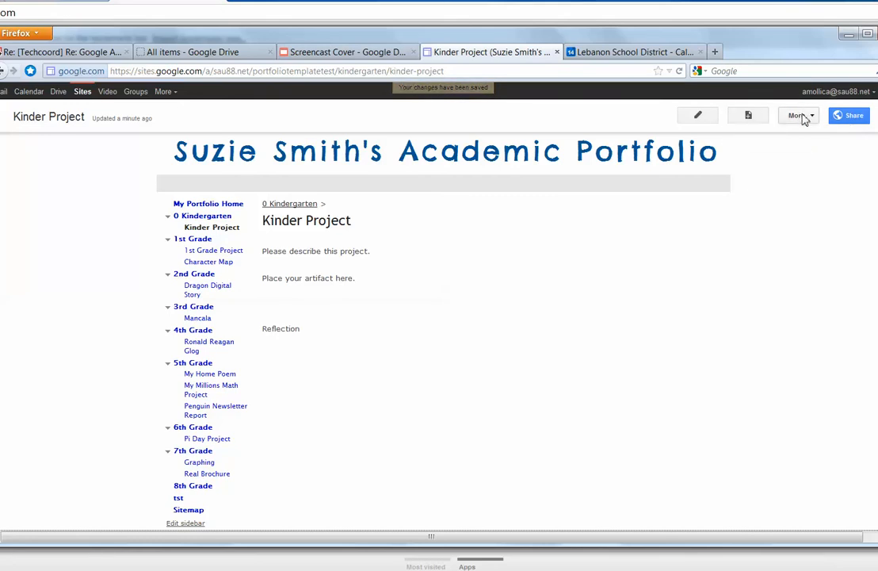
Save the Kinder Project page as a page template named "Project Page", and save the template itself
left_click(803, 115)
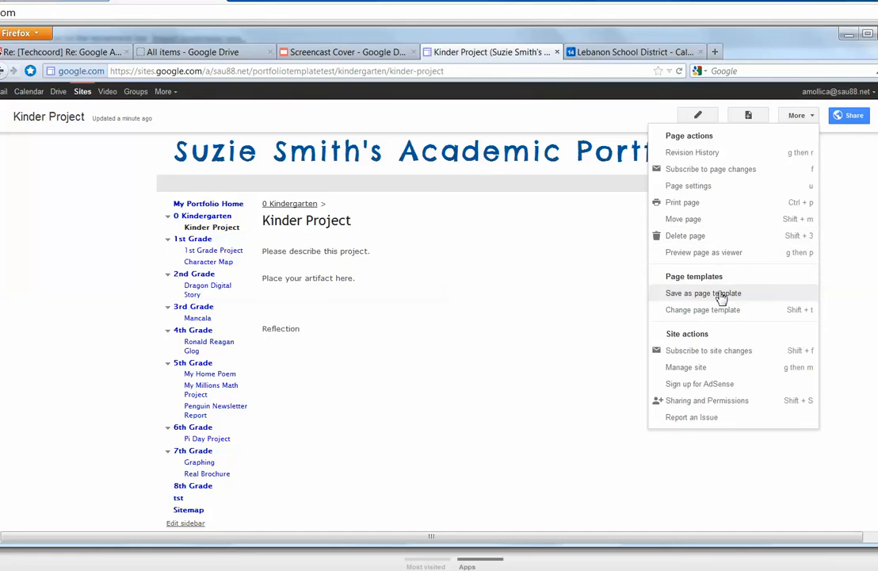
left_click(684, 293)
triple_click(460, 296)
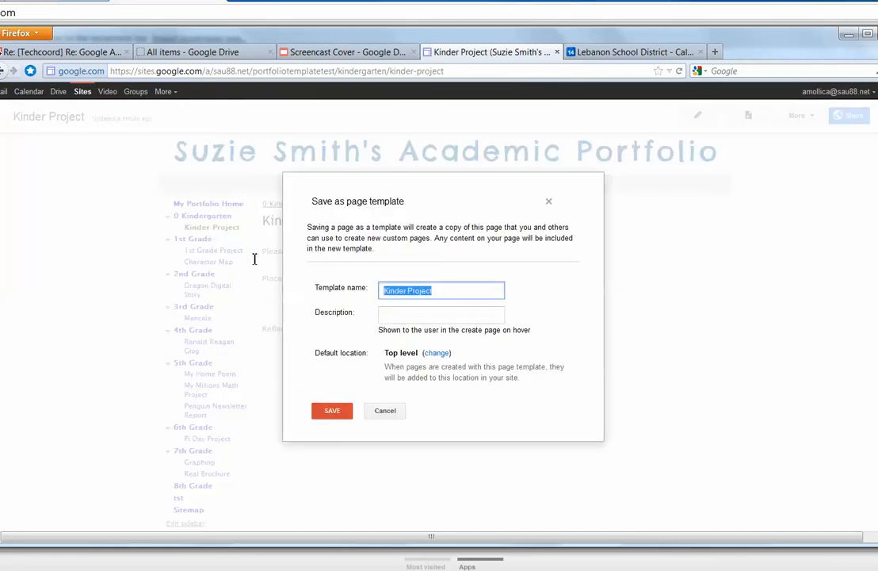
type("Project Page")
left_click(334, 413)
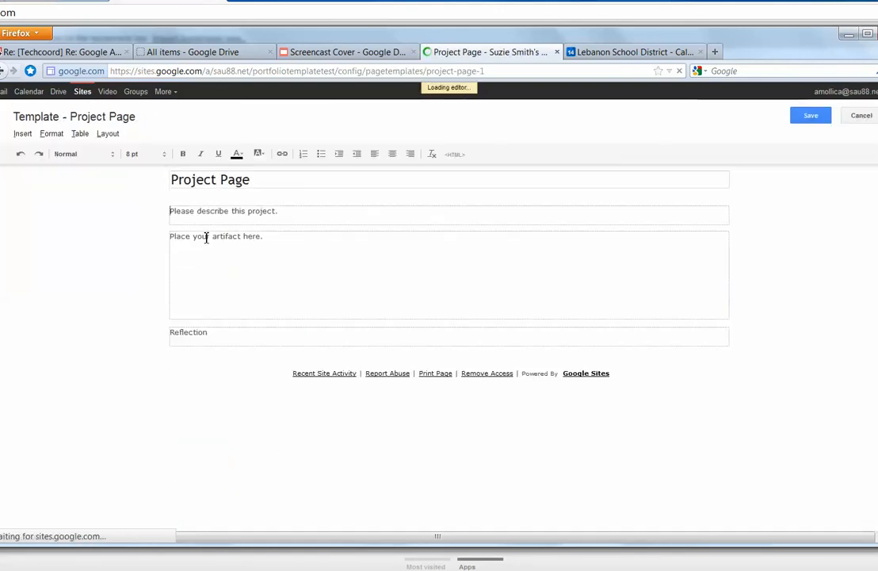
left_click(810, 116)
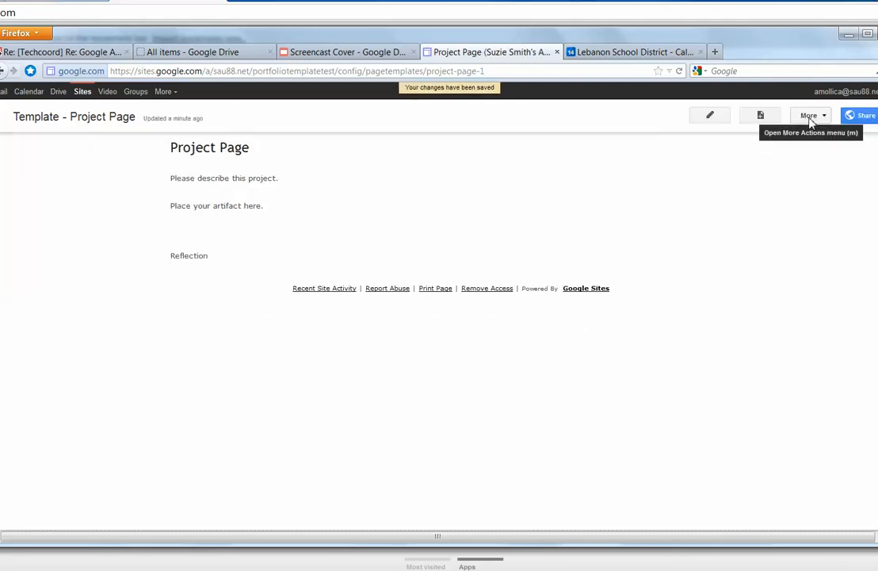
Return to the site, open the 2nd Grade page and start a new page named "Frog Poem" from there
left_click(5, 71)
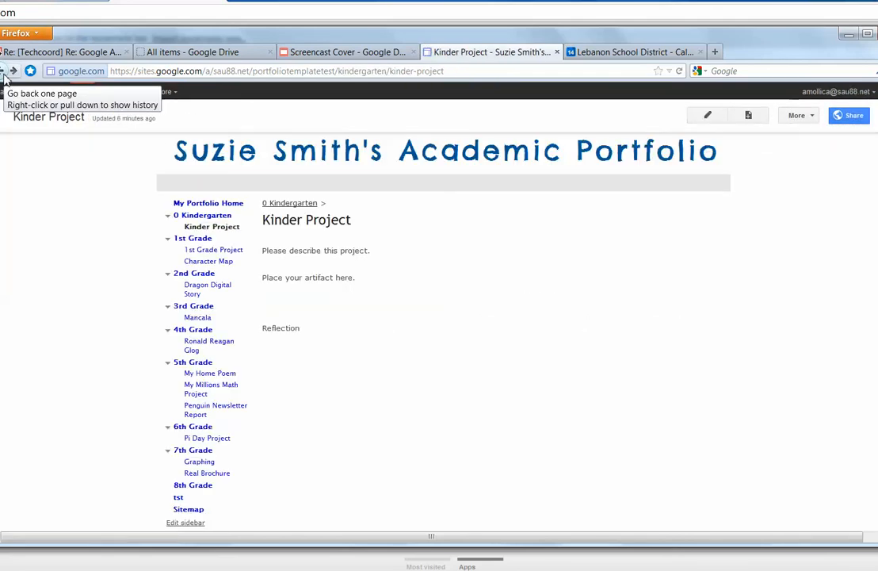
left_click(199, 277)
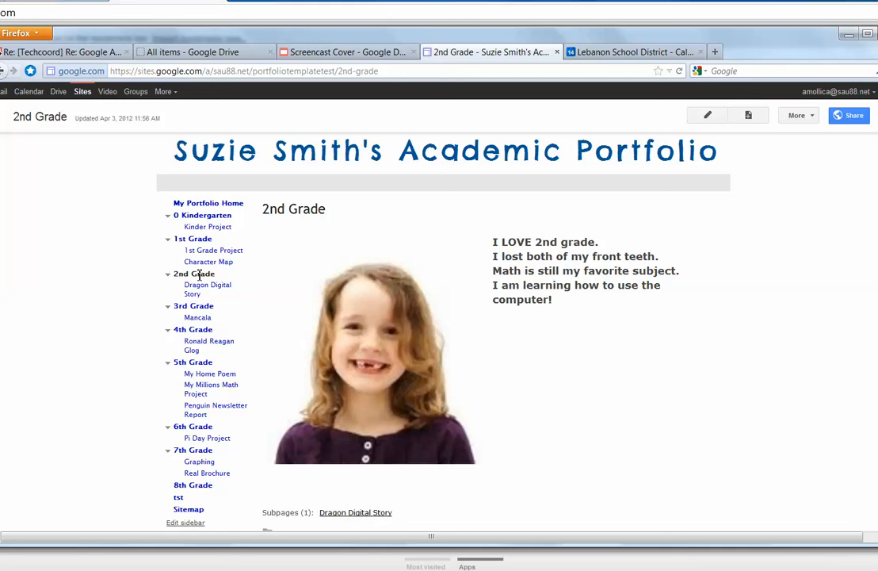
left_click_drag(199, 273, 402, 276)
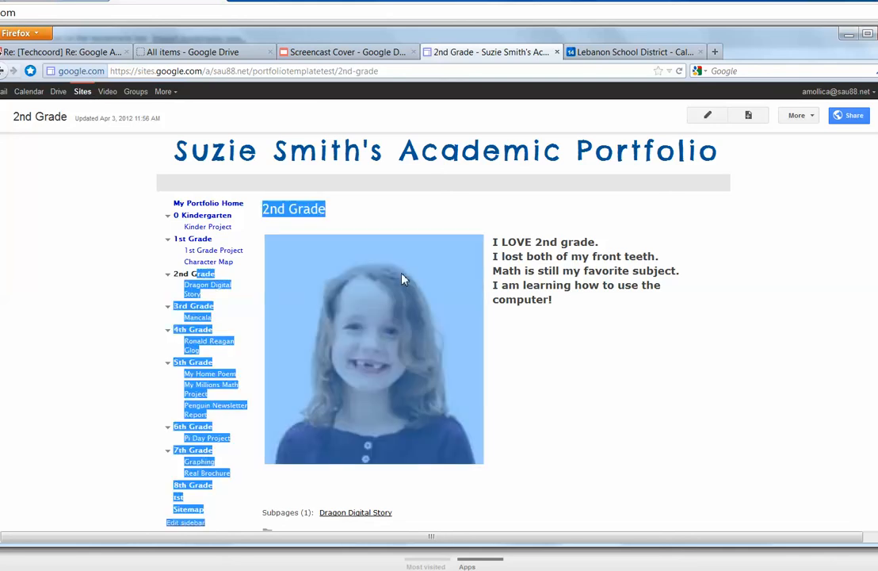
left_click(781, 209)
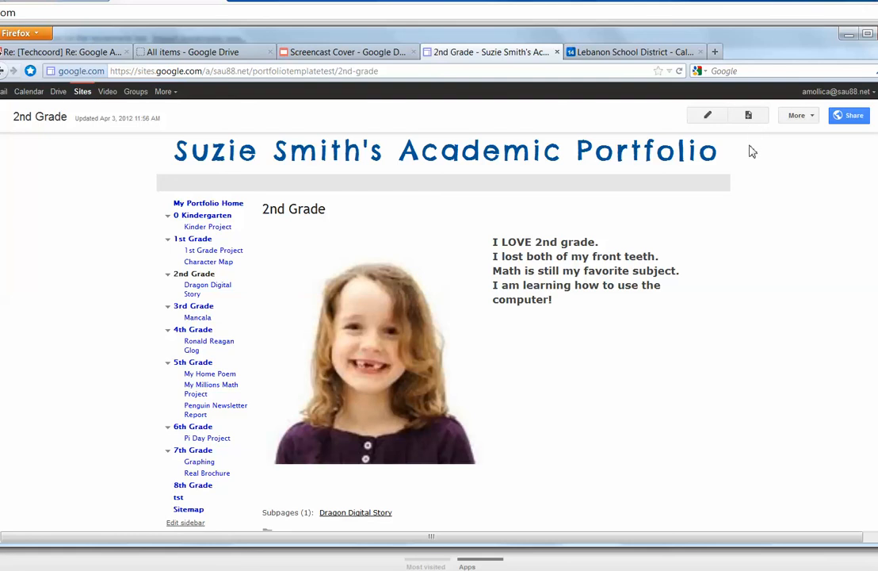
left_click(748, 116)
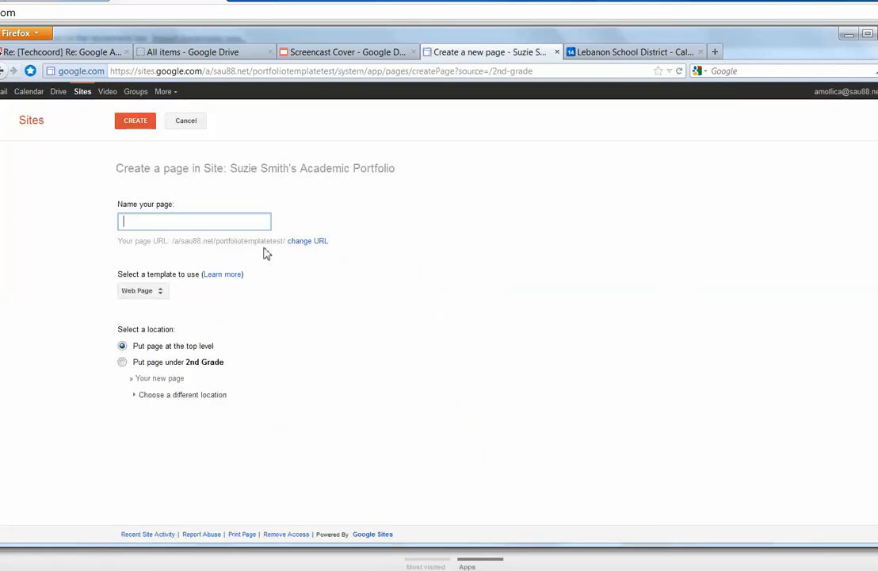
type("Frog Poem")
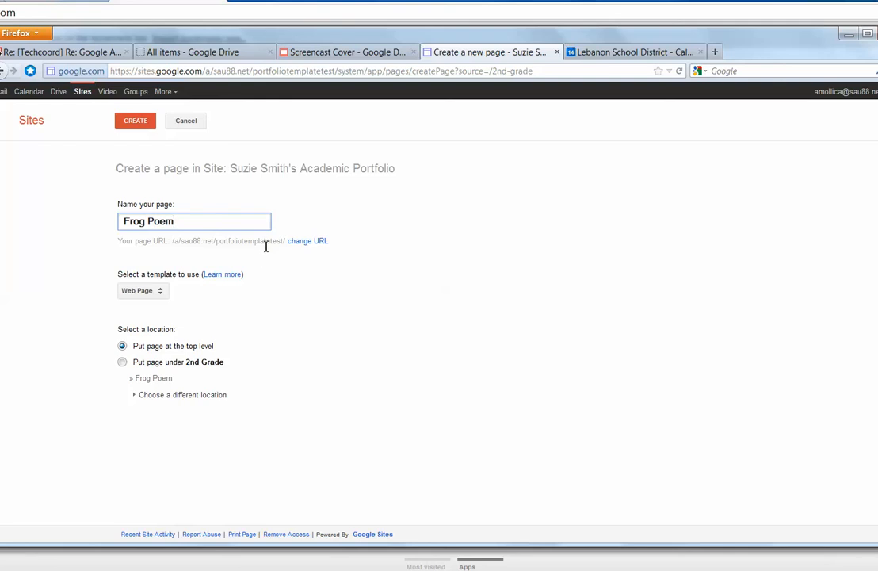
Choose the first Project Page template listed for the Frog Poem page
left_click(124, 282)
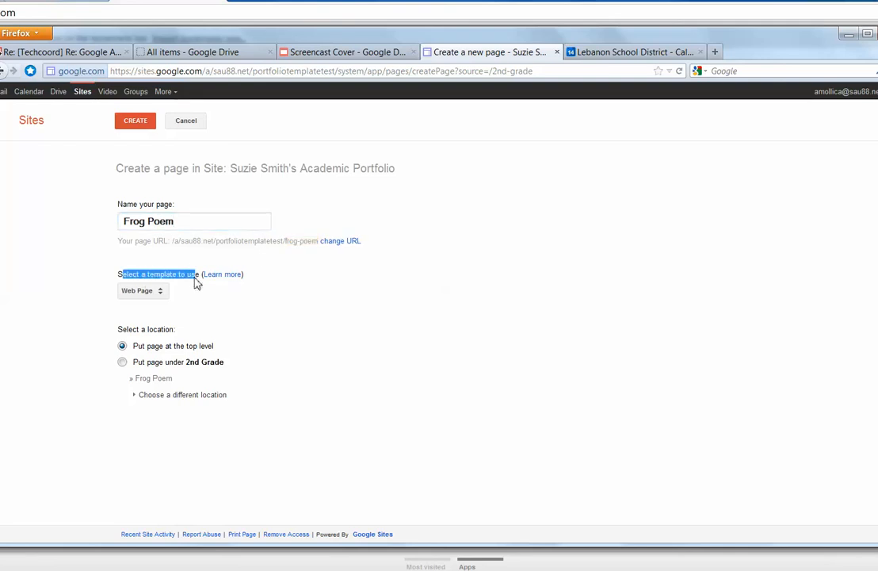
left_click(163, 293)
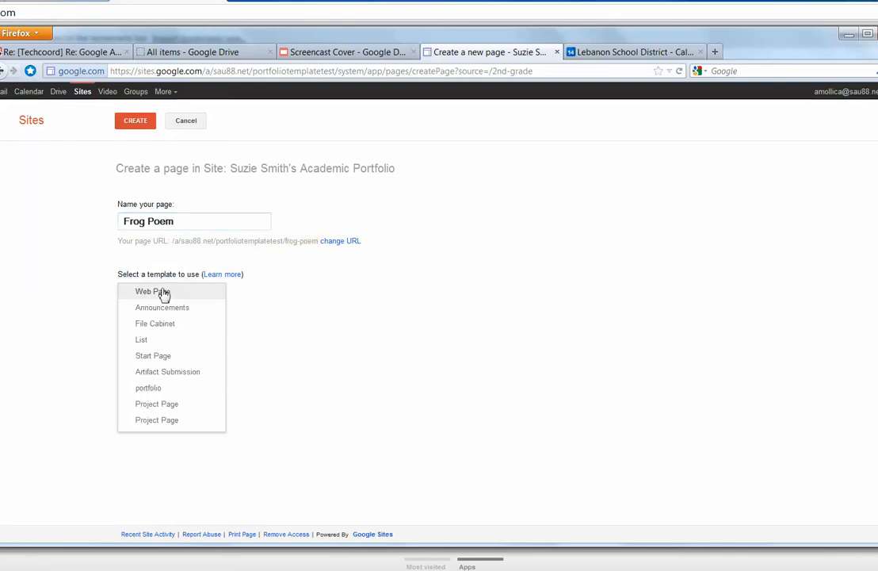
left_click(151, 408)
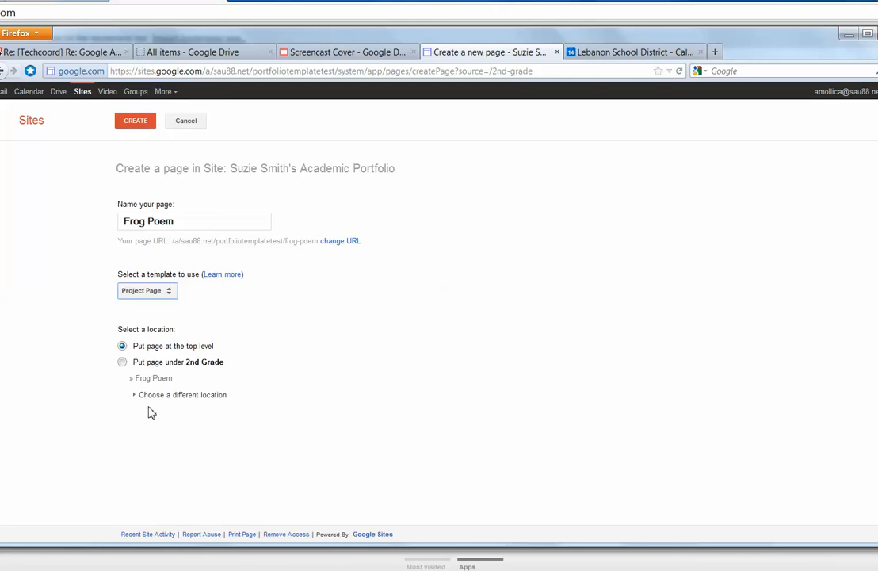
left_click(163, 292)
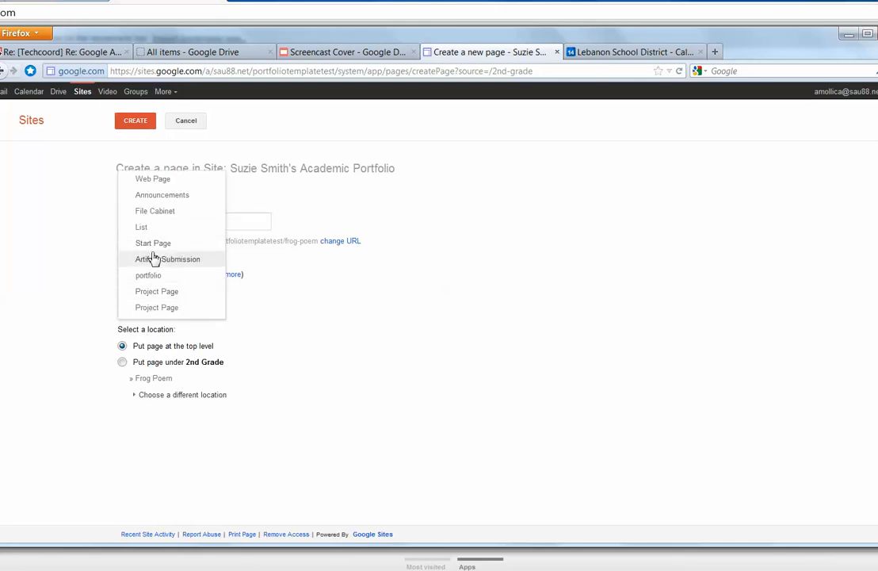
left_click(161, 293)
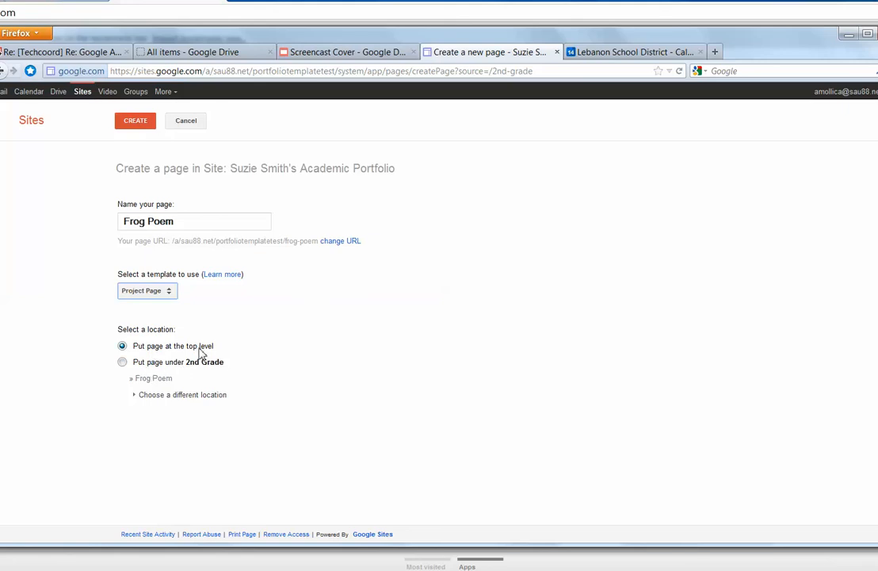
Set the Frog Poem page's location under 2nd Grade and create the page
left_click(122, 363)
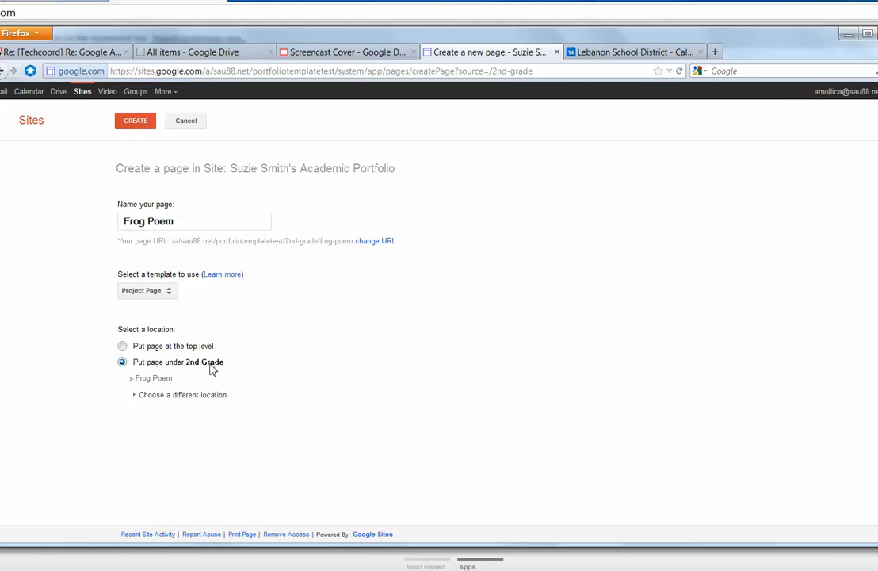
left_click(135, 397)
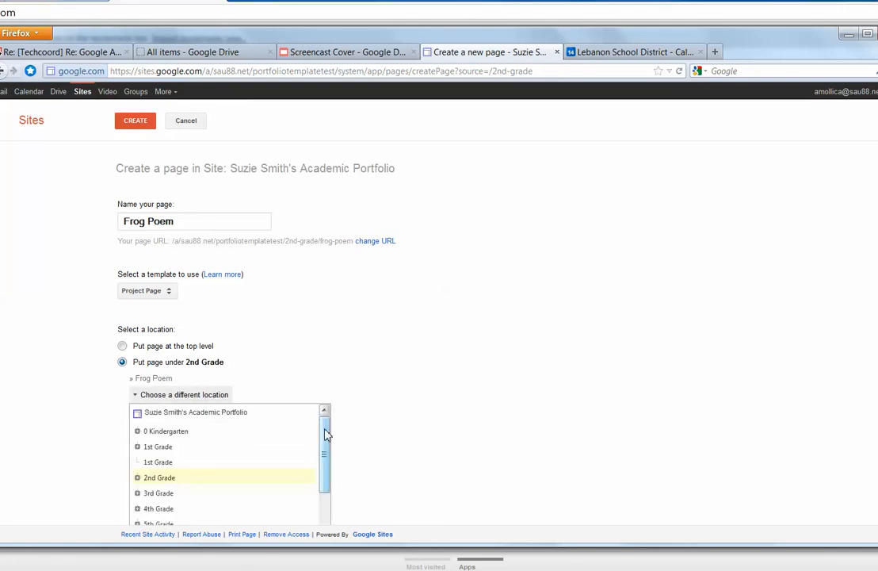
left_click_drag(330, 435, 327, 464)
left_click(156, 432)
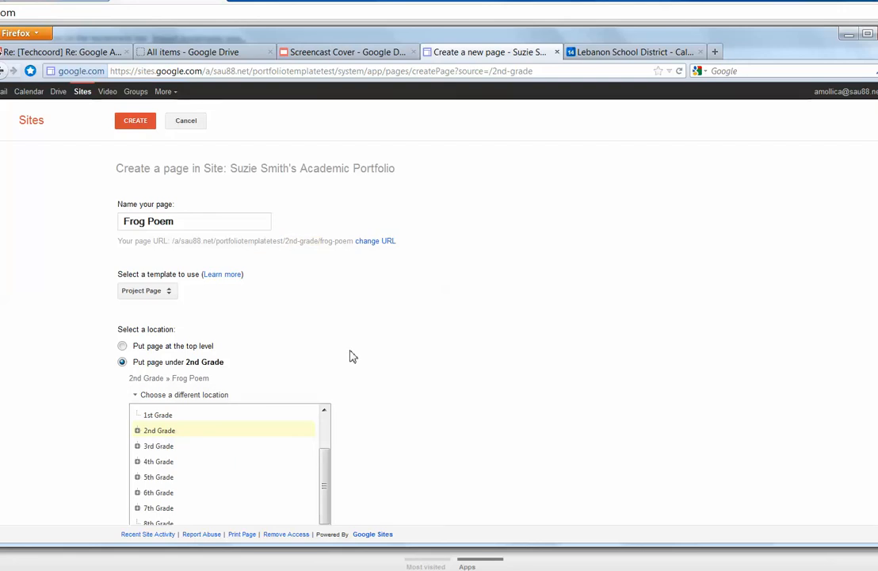
left_click(136, 124)
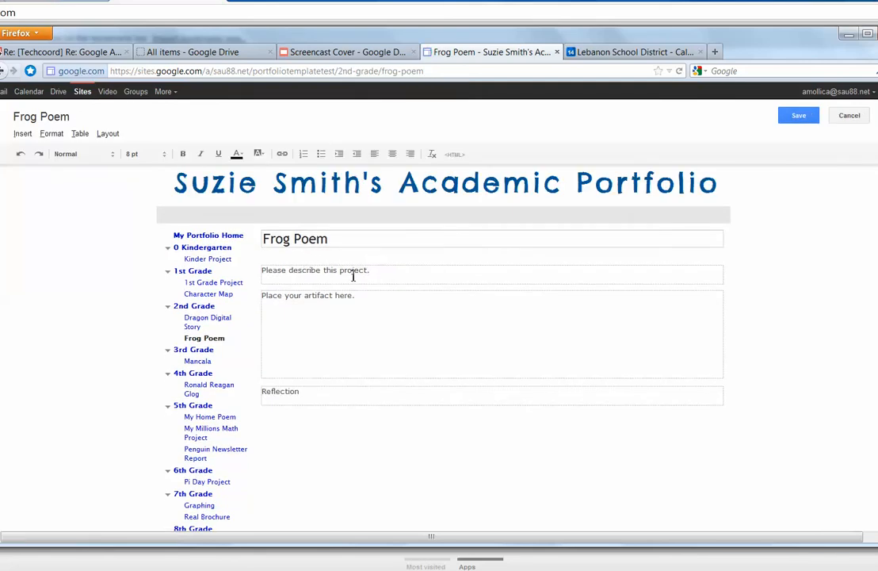
Replace the description placeholder with "This is a poem I wrote in 2nd grade while we were studying Frogs." and save the page
left_click_drag(378, 277, 239, 271)
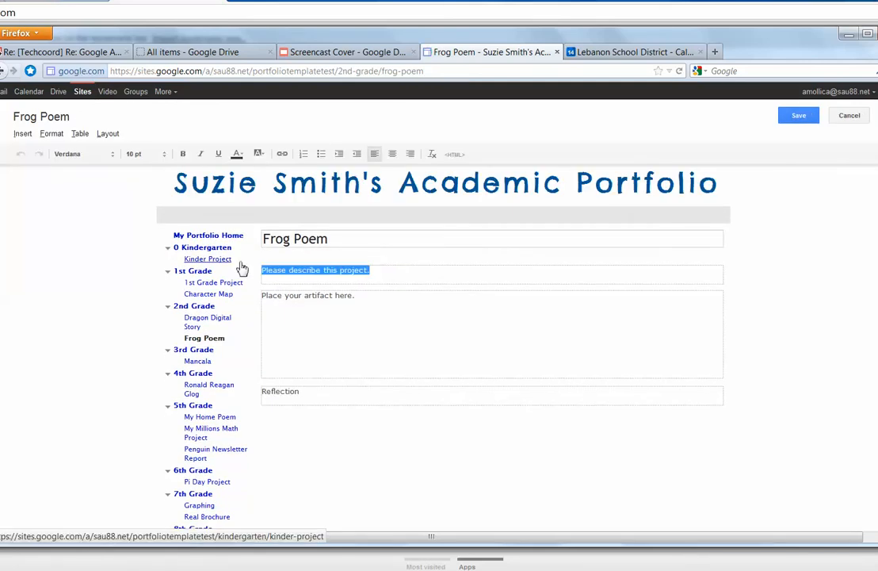
type("Th")
type("is is a poem I wrote in 2nd grade while we were studyi")
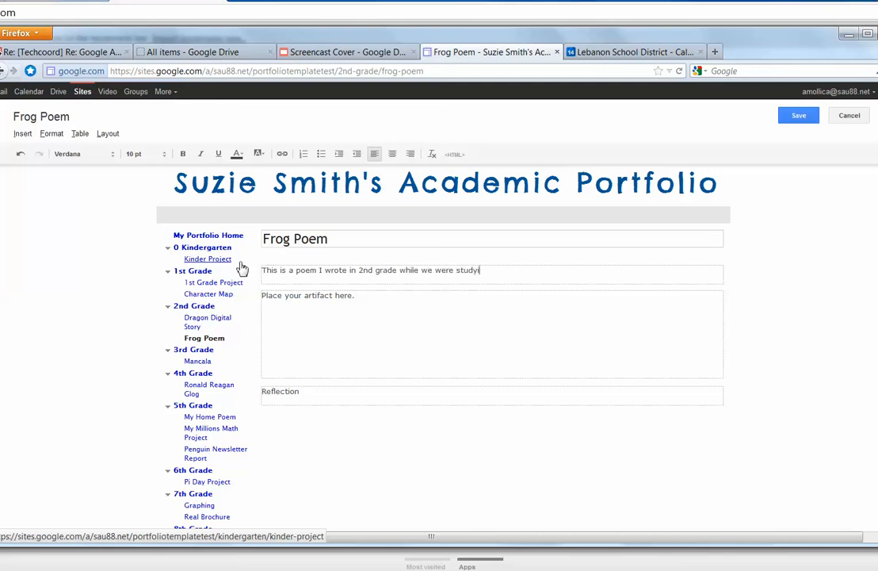
type("ng Frogs.")
left_click(329, 324)
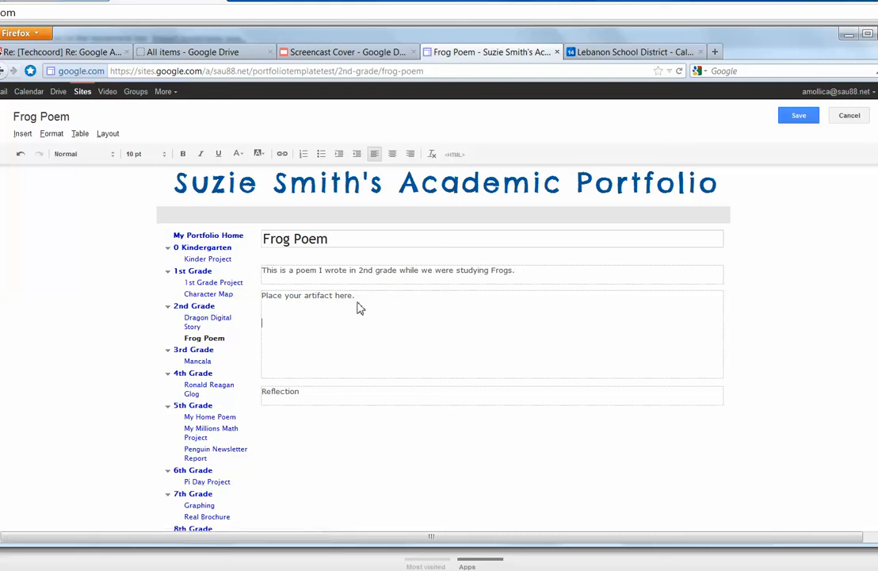
left_click_drag(366, 302, 252, 294)
left_click(322, 409)
left_click(799, 116)
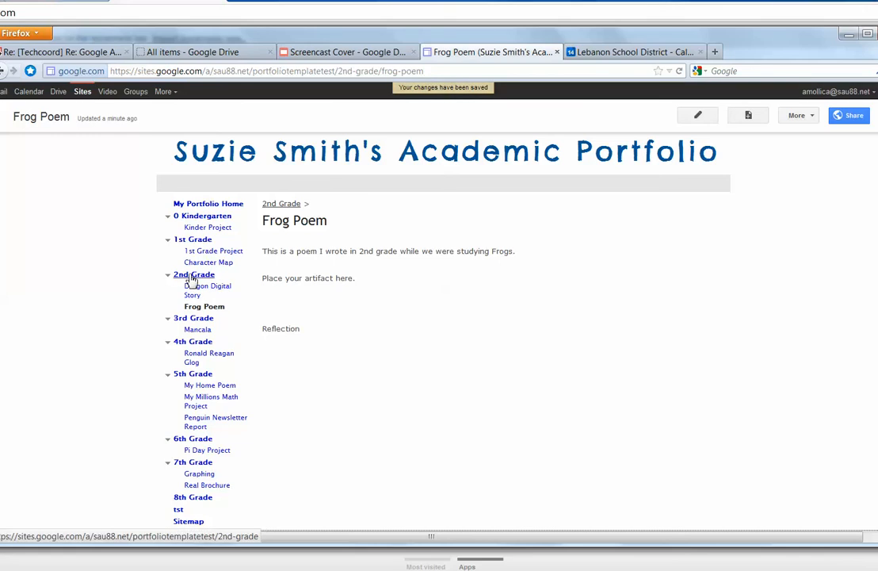
View the 2nd Grade section's Dragon Digital Story and Frog Poem subpages
left_click(192, 277)
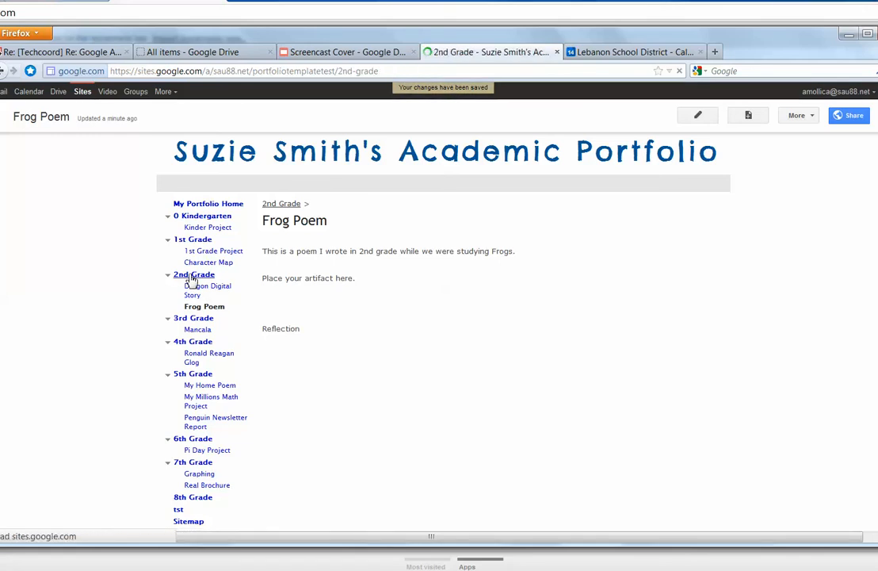
left_click(202, 291)
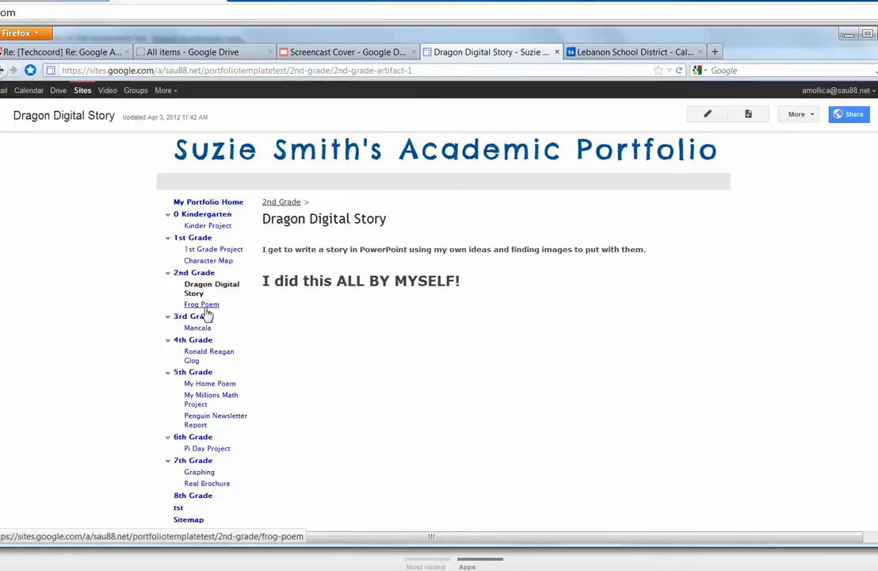
left_click(203, 307)
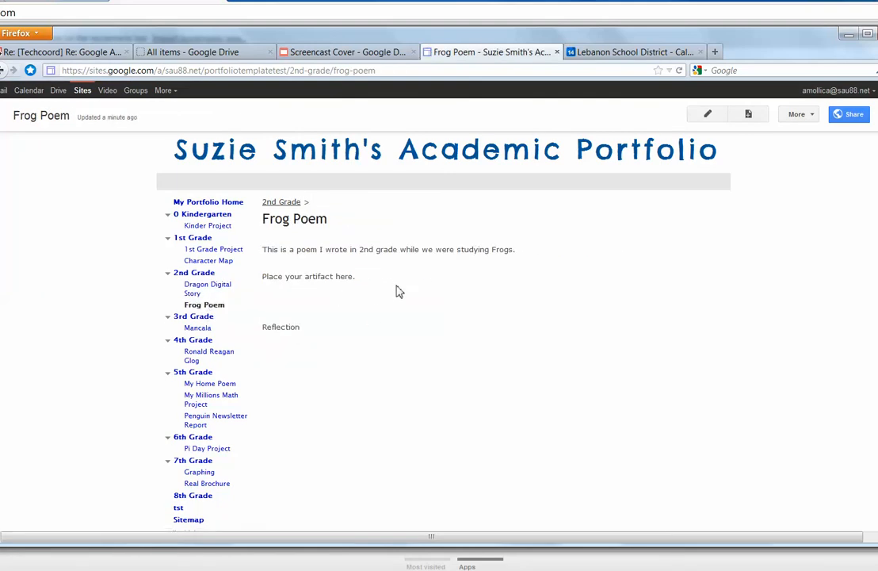
Create a page named "Sample" at the top level of the site using the Web Page template
left_click(746, 115)
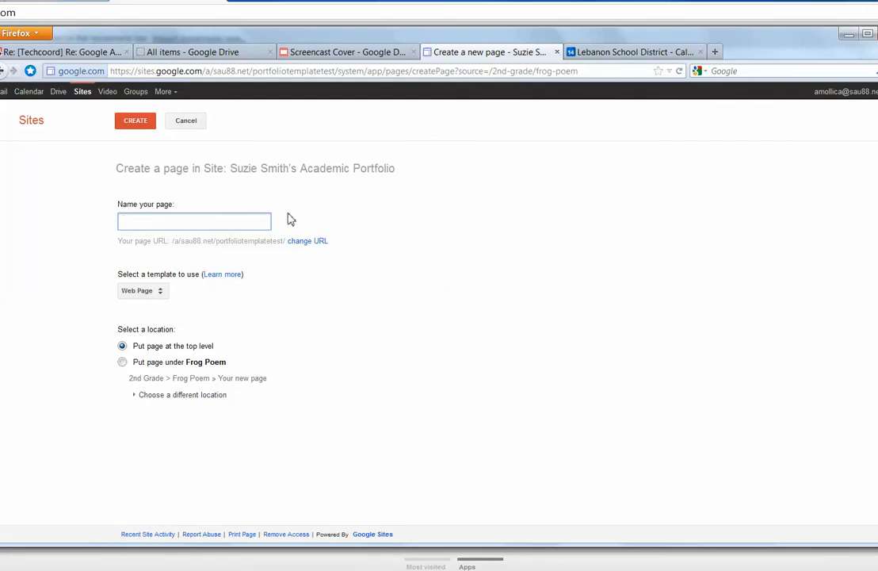
type("Sample")
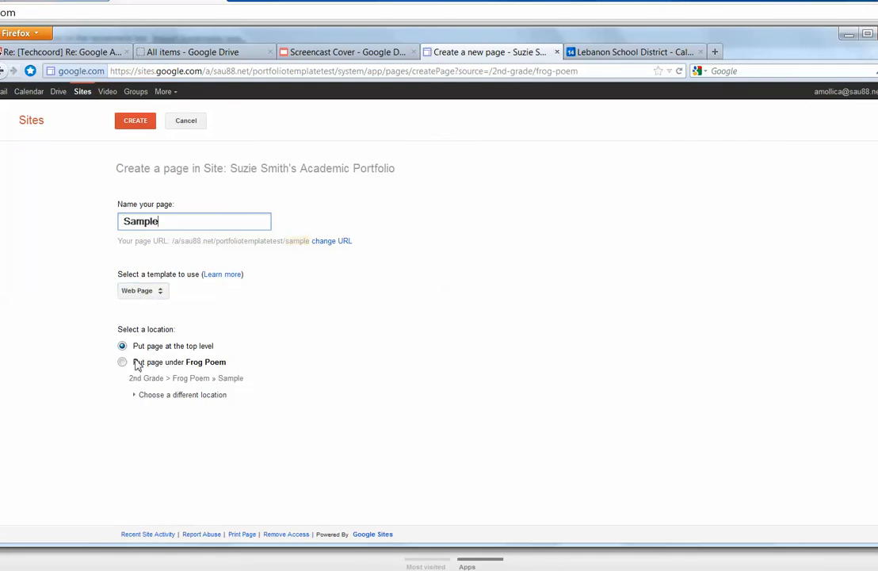
left_click(135, 123)
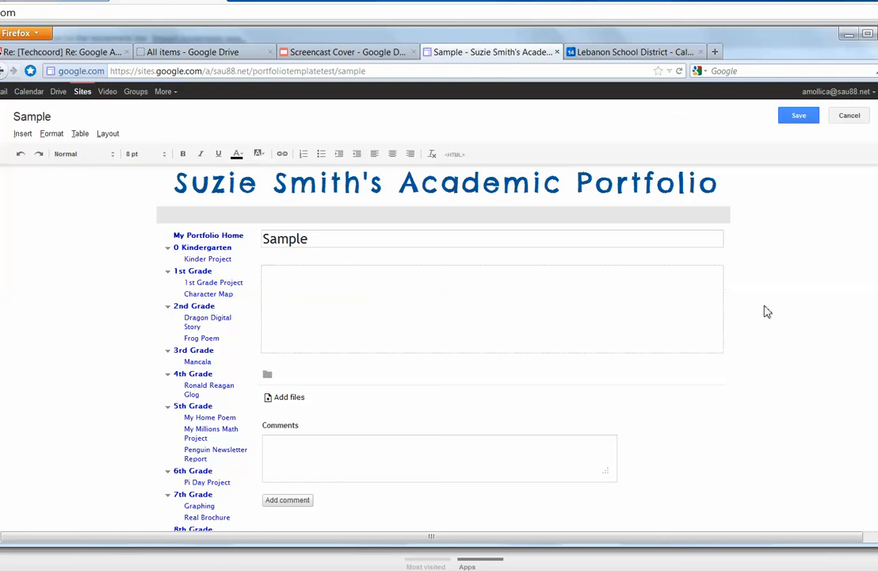
Change the Sample page's layout to One column, the non-simple version, and save the page
left_click(110, 135)
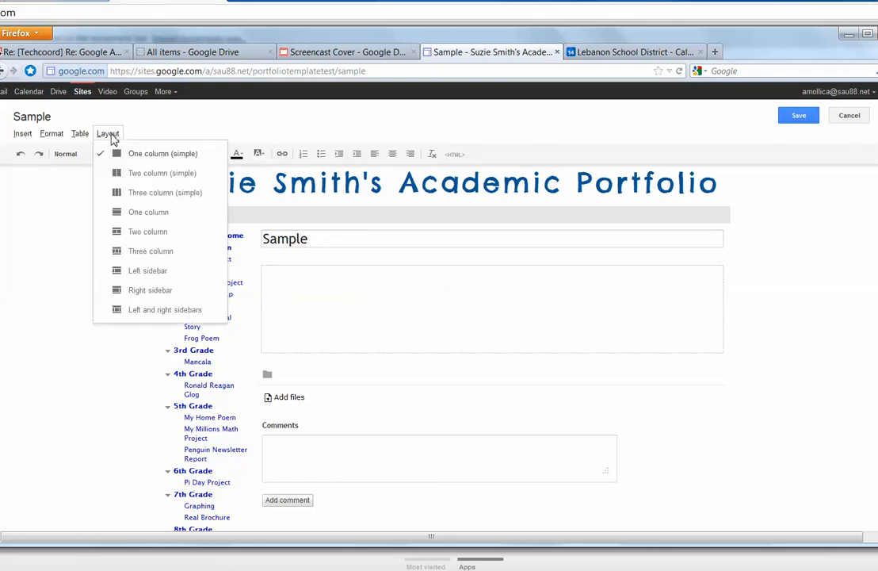
left_click(146, 213)
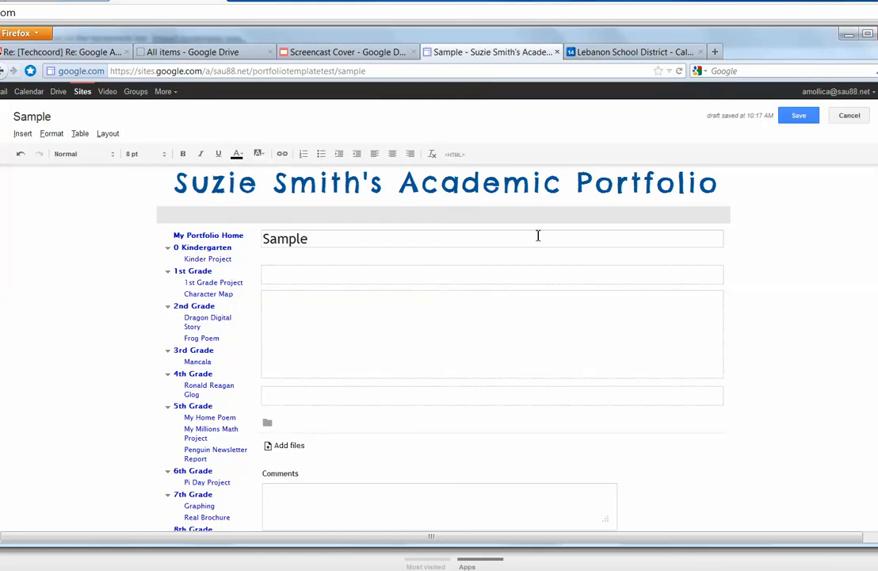
left_click(800, 118)
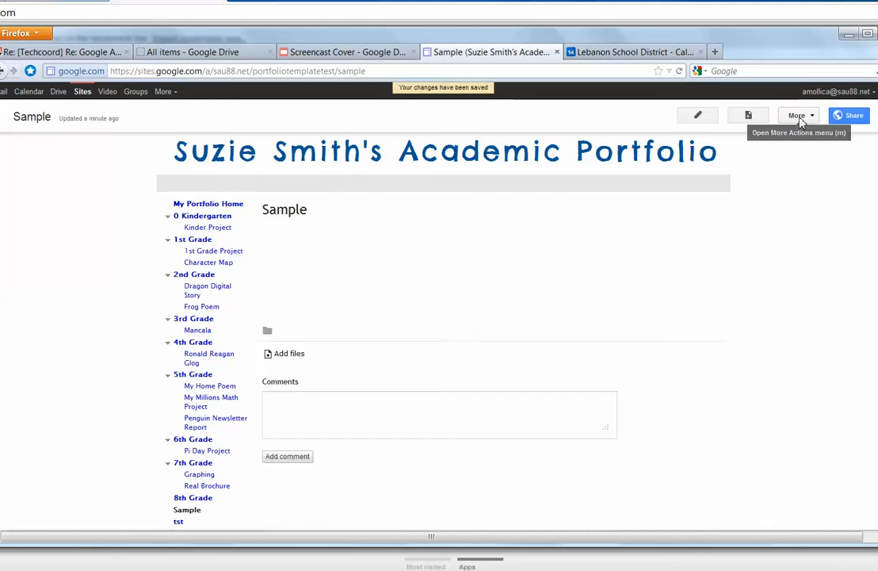